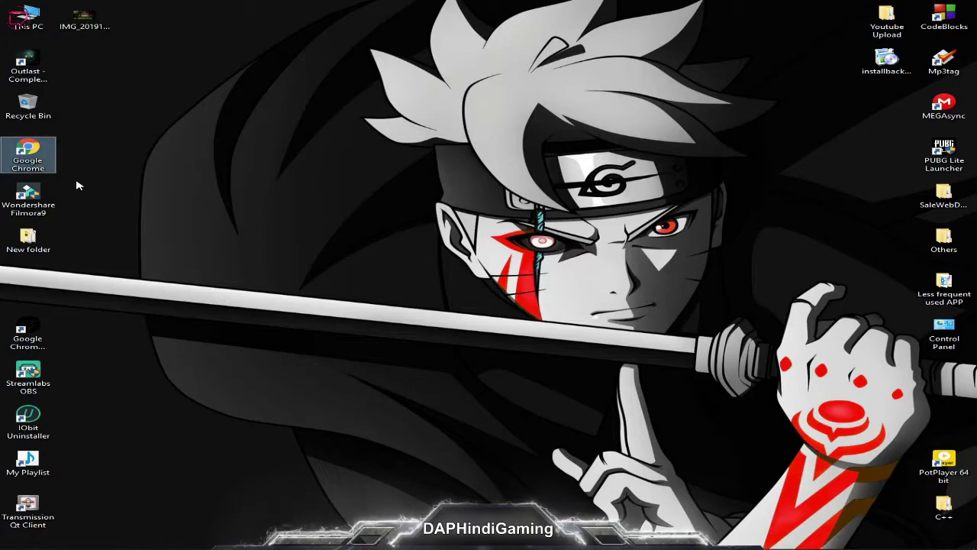
Launch Google Chrome from the desktop, maximise its window and open a new incognito window.
double_click(42, 158)
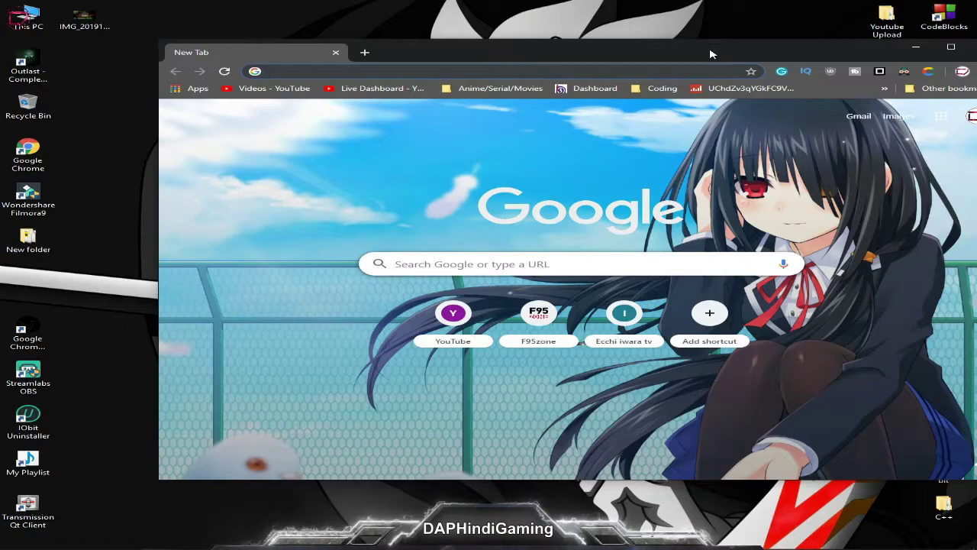
double_click(710, 54)
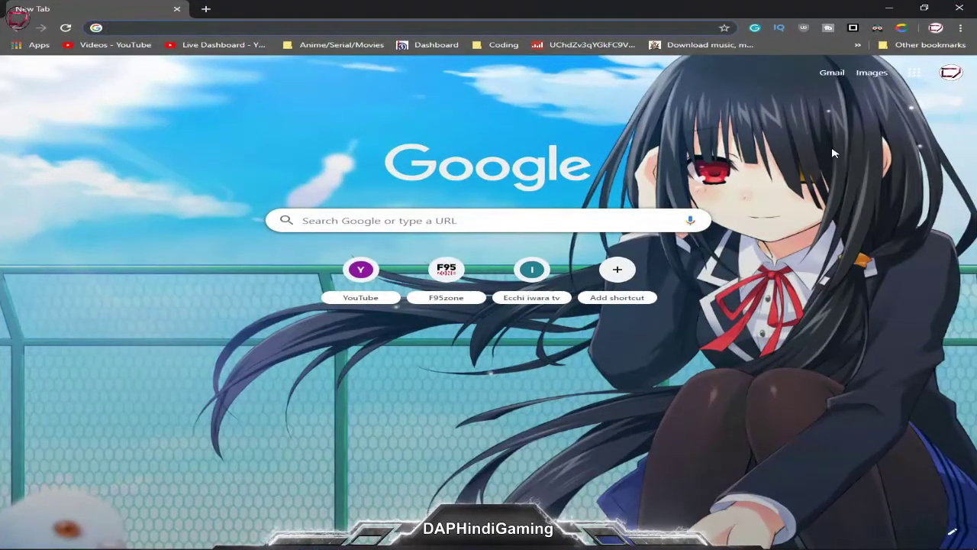
click(962, 28)
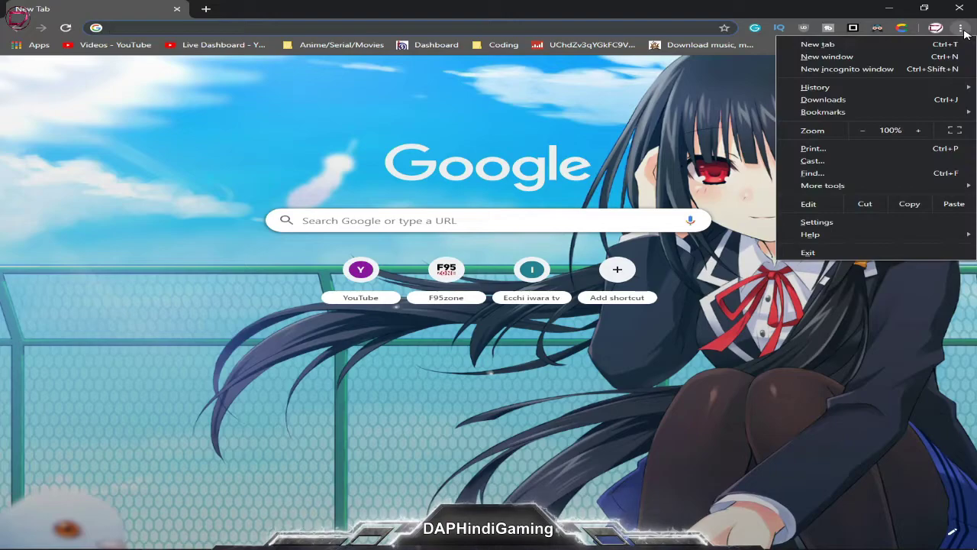
click(848, 69)
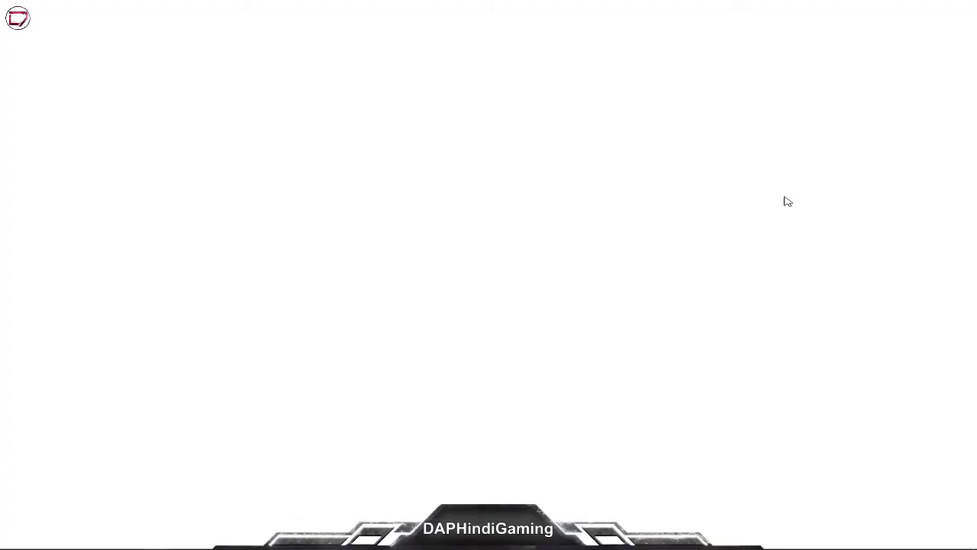
Restore both Chrome windows to a smaller size, close them and refresh the desktop.
drag(495, 12, 490, 80)
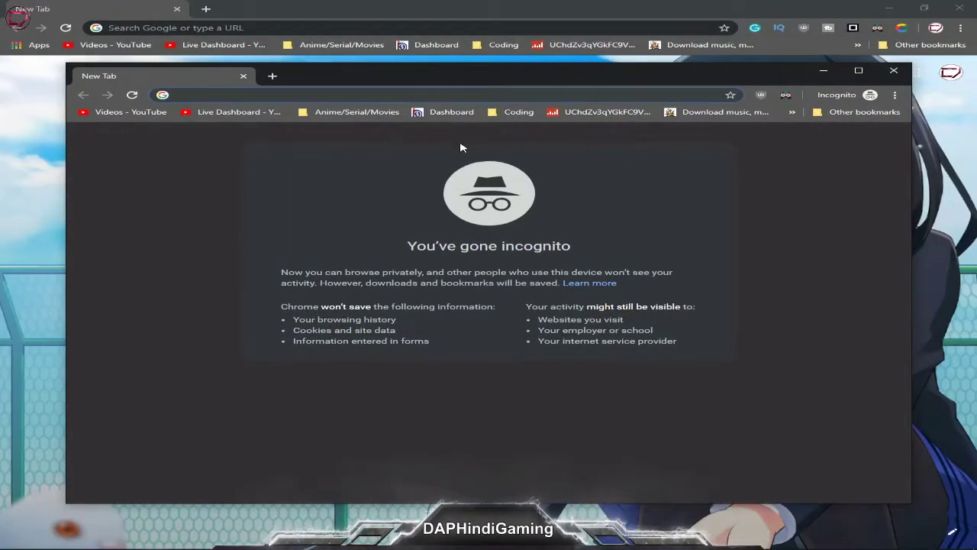
drag(456, 5, 483, 77)
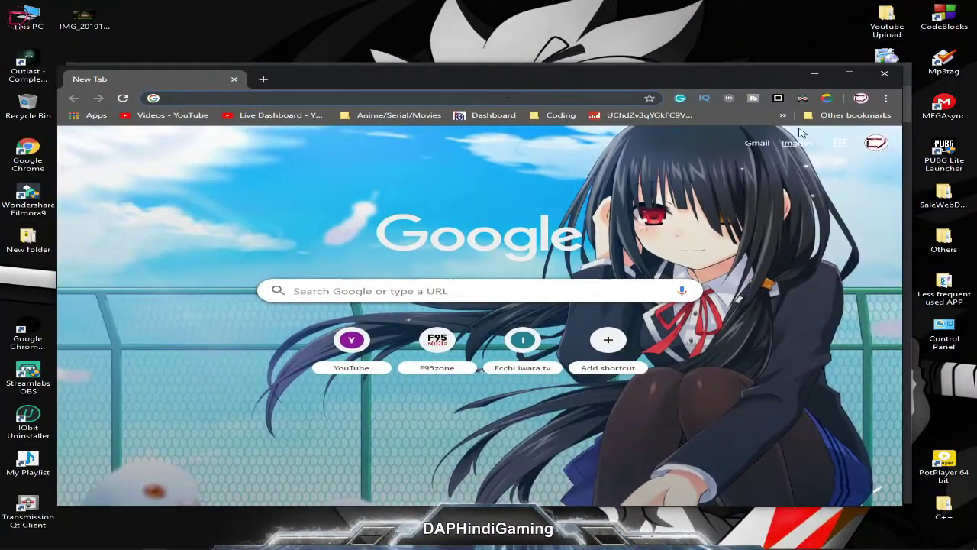
click(884, 75)
click(894, 69)
right_click(398, 41)
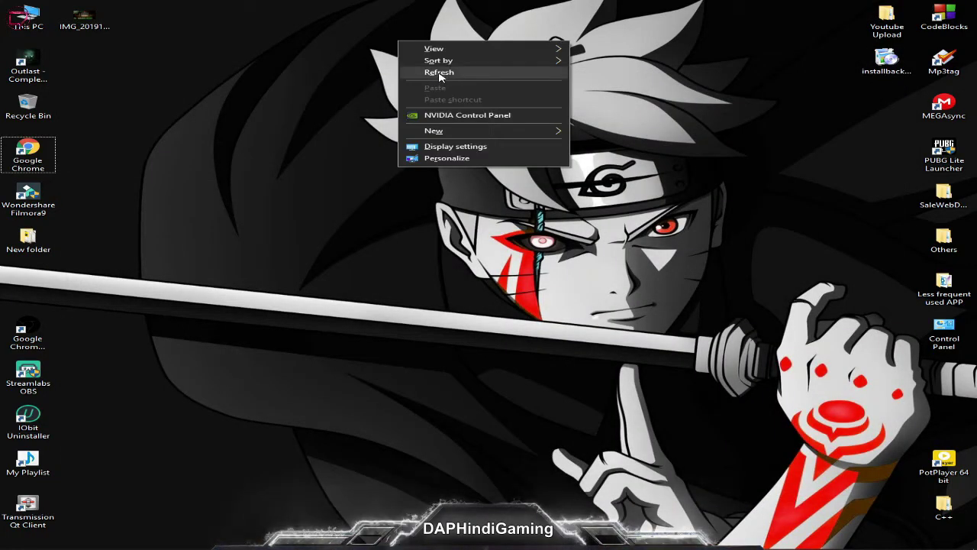
click(440, 74)
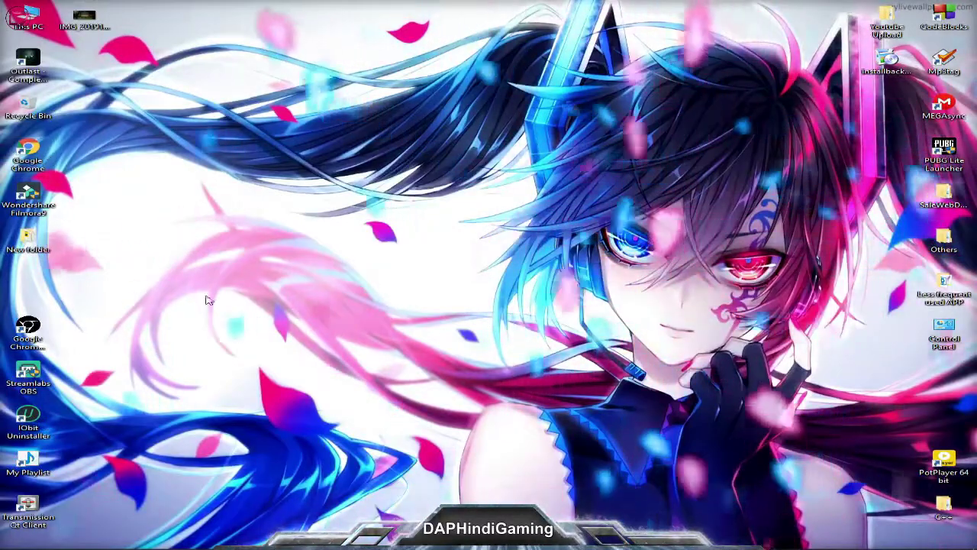
Try out the existing Google Chrome Incognito desktop shortcut, check the incognito page heading and close the window.
double_click(34, 325)
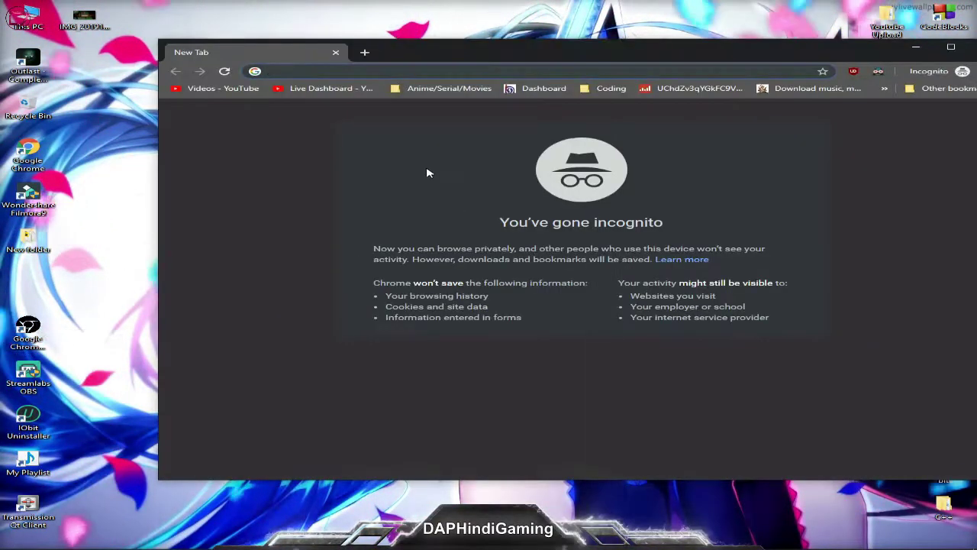
drag(471, 223, 748, 228)
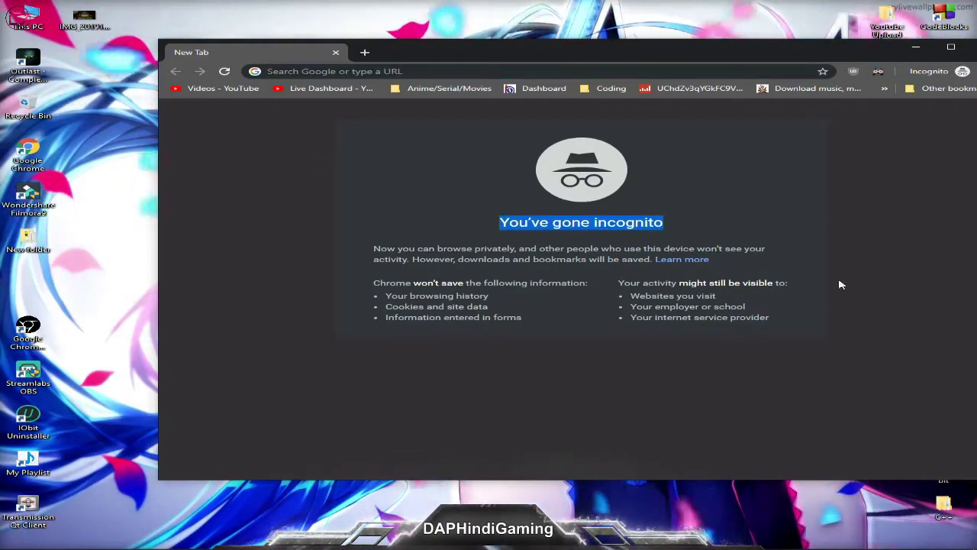
key(alt+F4)
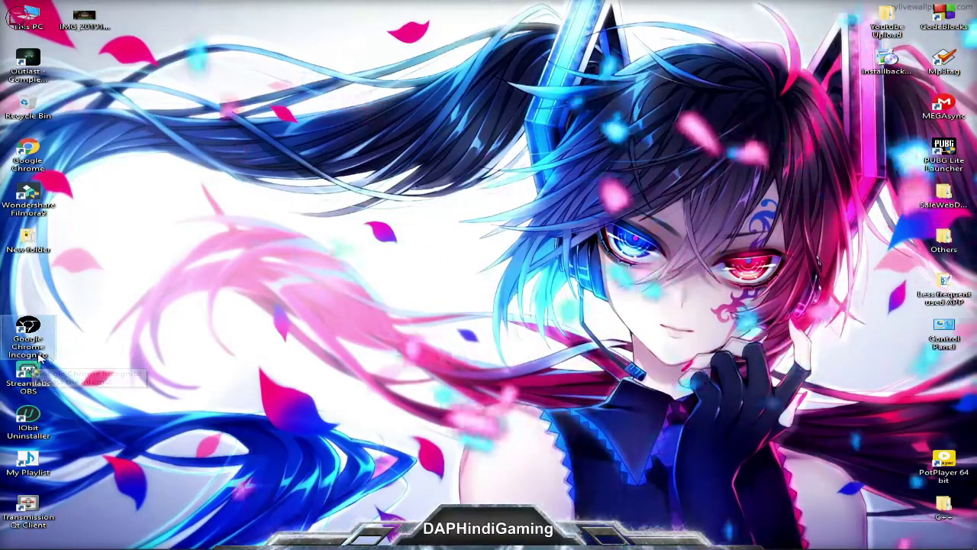
right_click(159, 305)
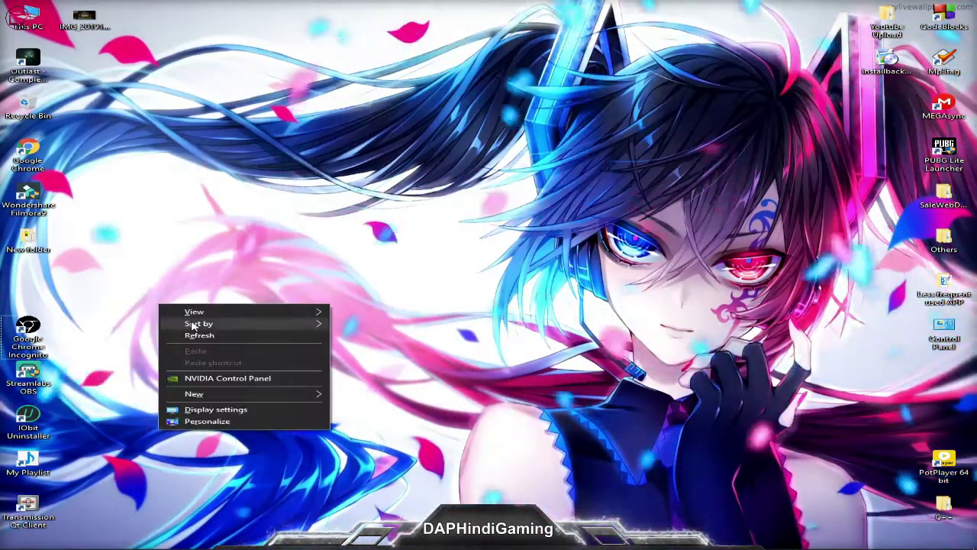
click(199, 335)
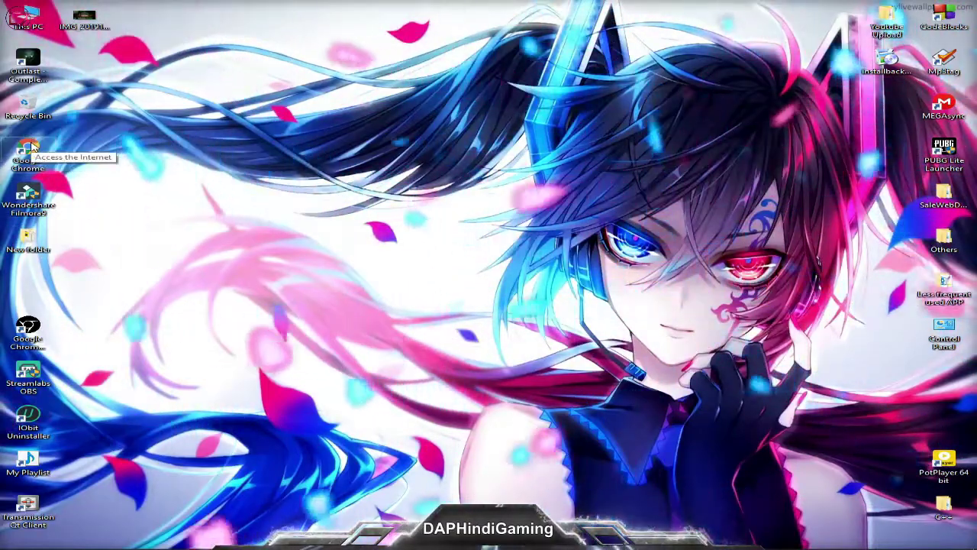
Open Google Chrome and an incognito window from it for comparison, and close both windows.
double_click(31, 141)
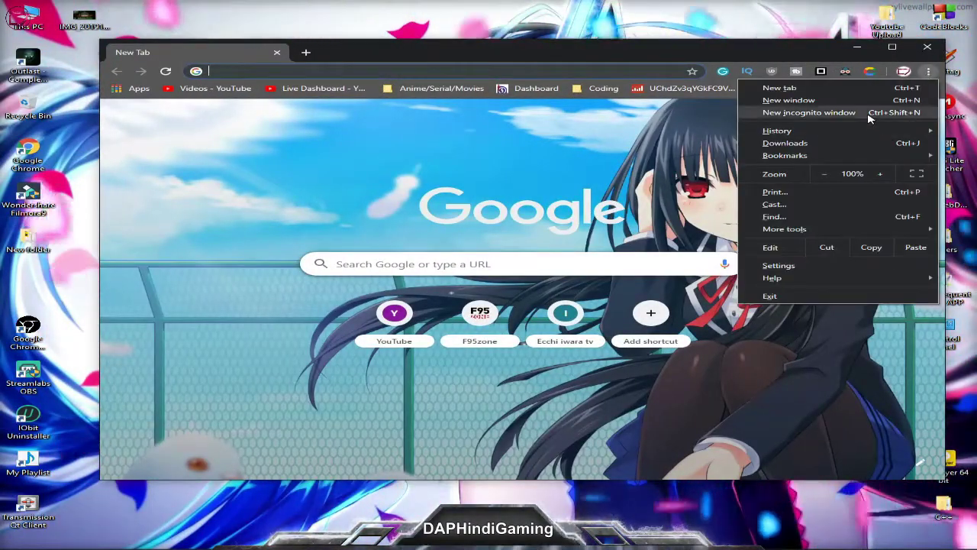
click(809, 113)
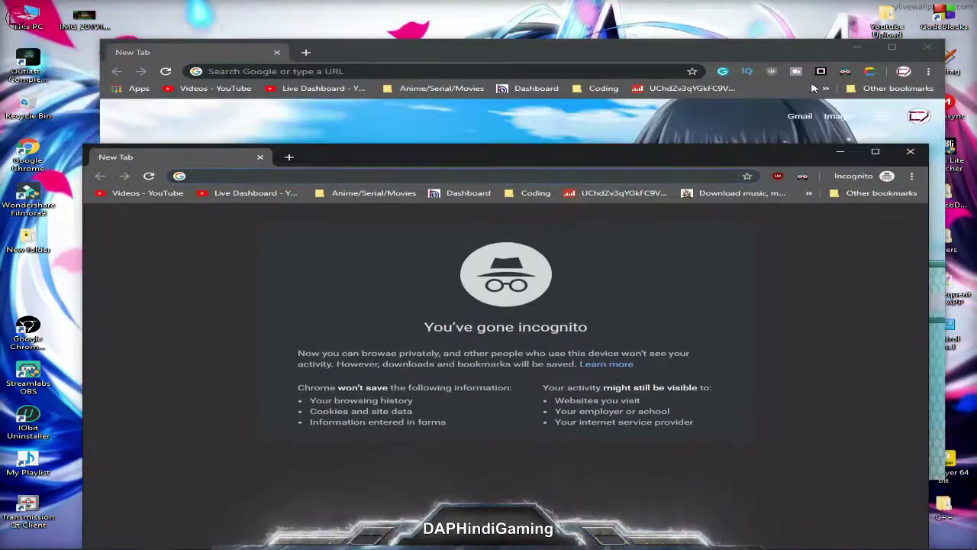
key(alt+F4)
click(928, 48)
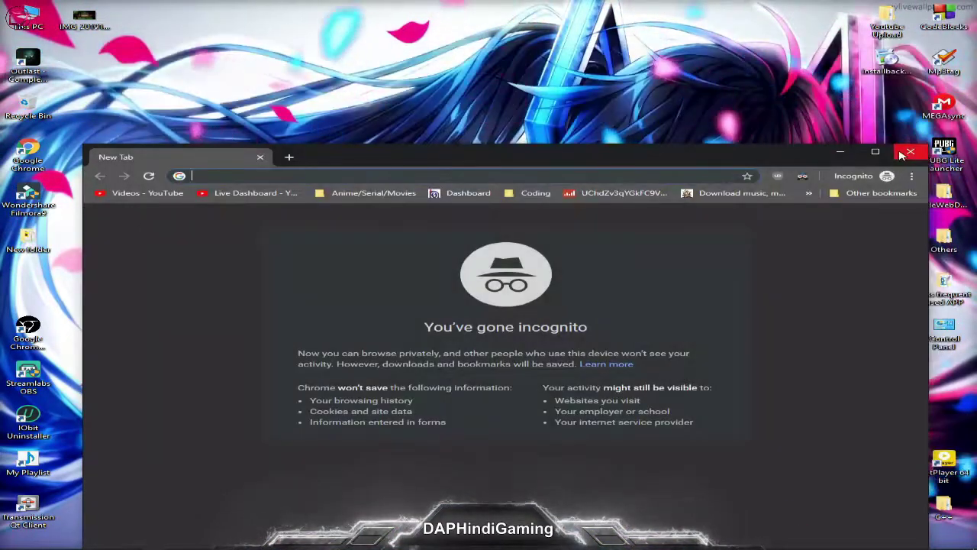
key(alt+F4)
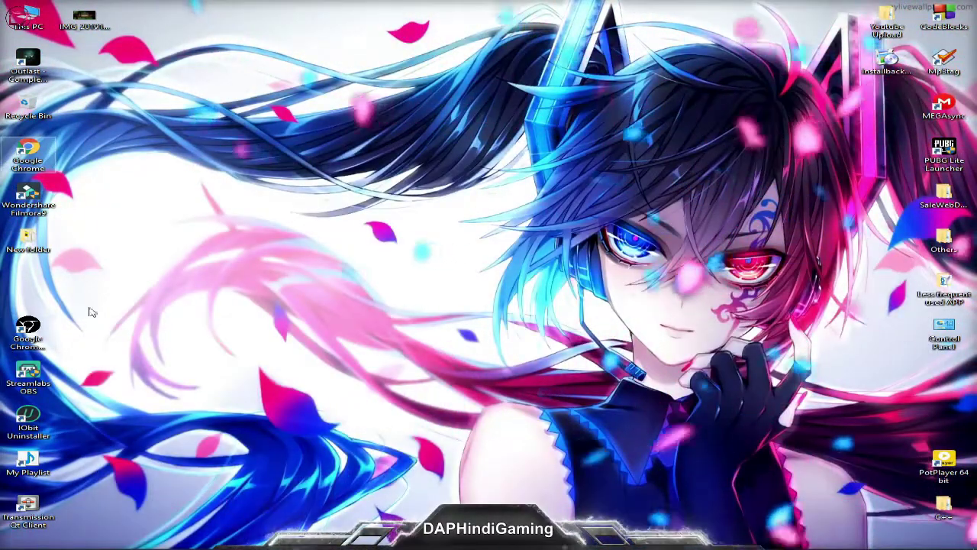
Open the file location of the Google Chrome desktop shortcut.
right_click(35, 148)
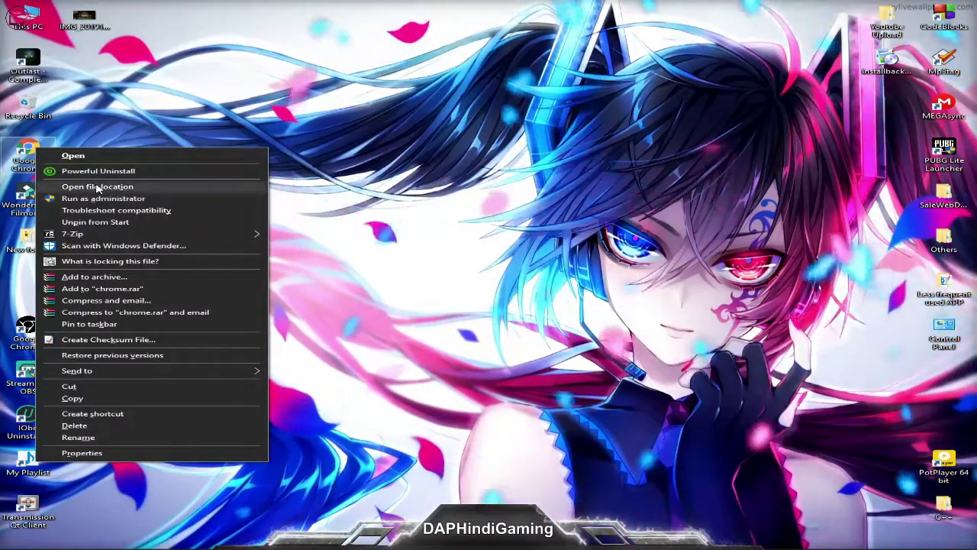
click(35, 153)
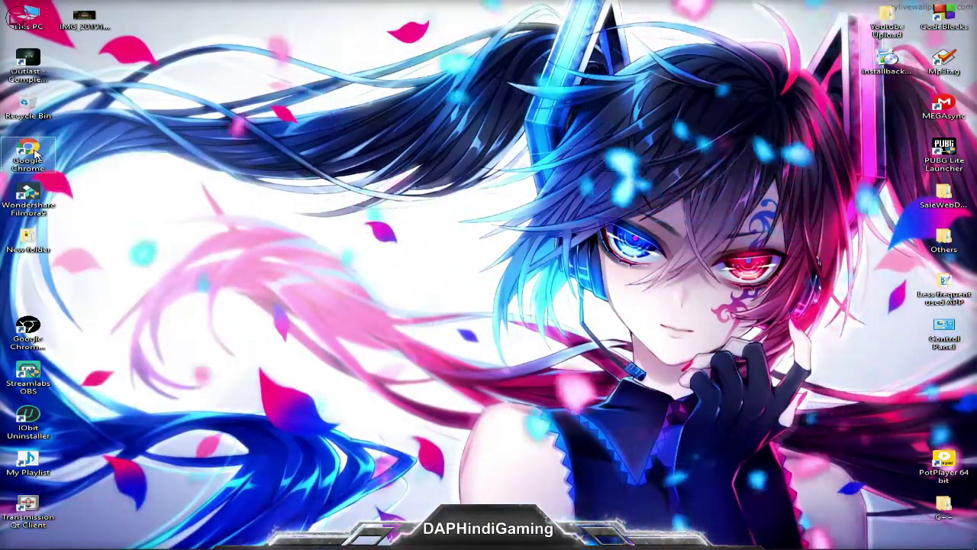
right_click(35, 152)
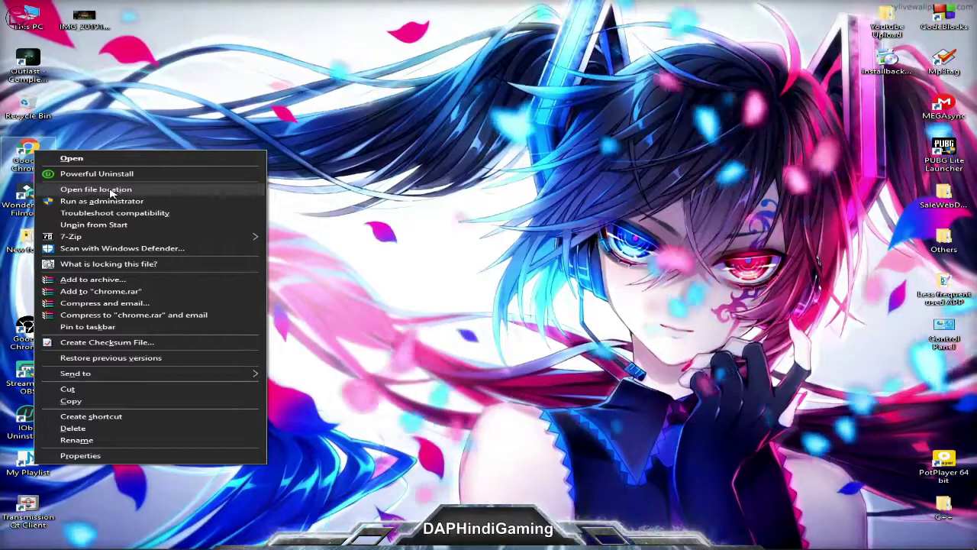
click(95, 189)
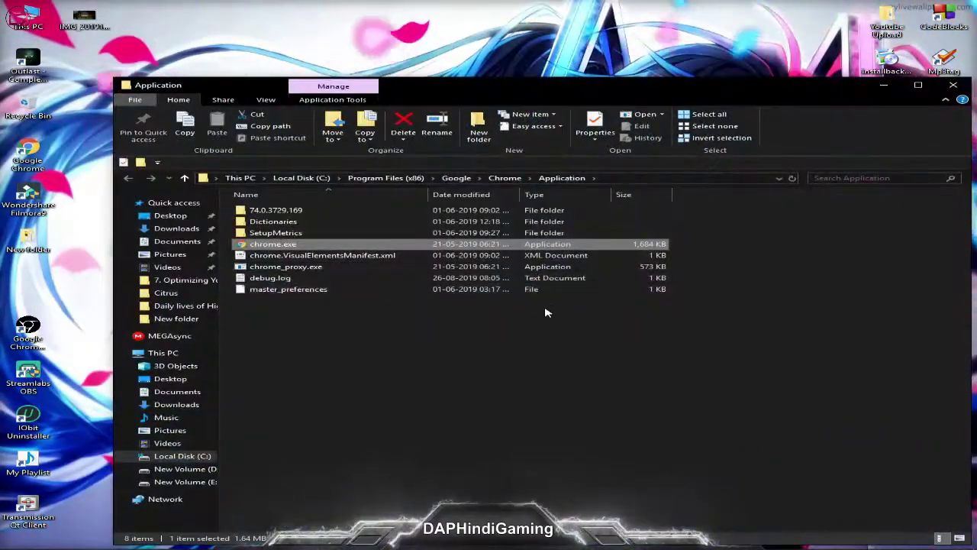
Create a desktop shortcut to chrome.exe and select it on the desktop.
right_click(282, 245)
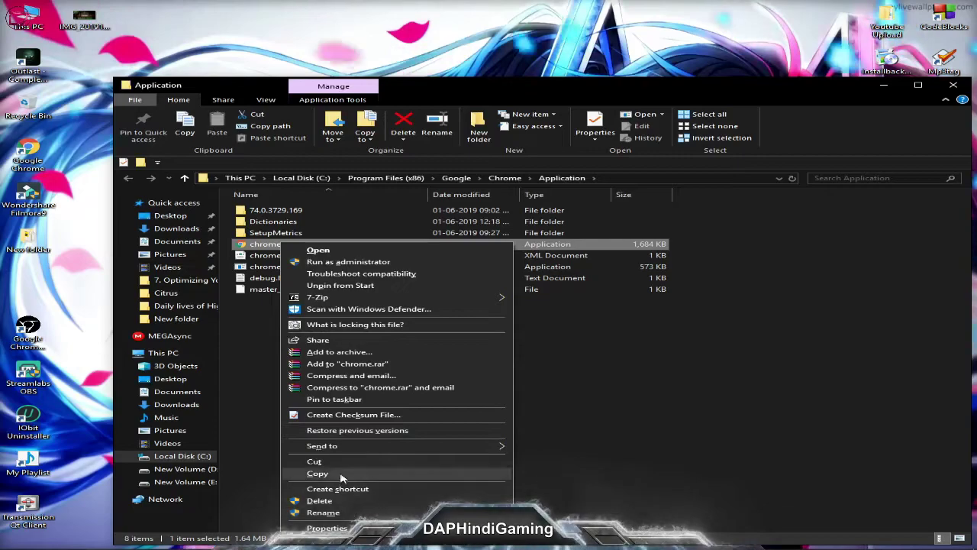
mouse_move(403, 445)
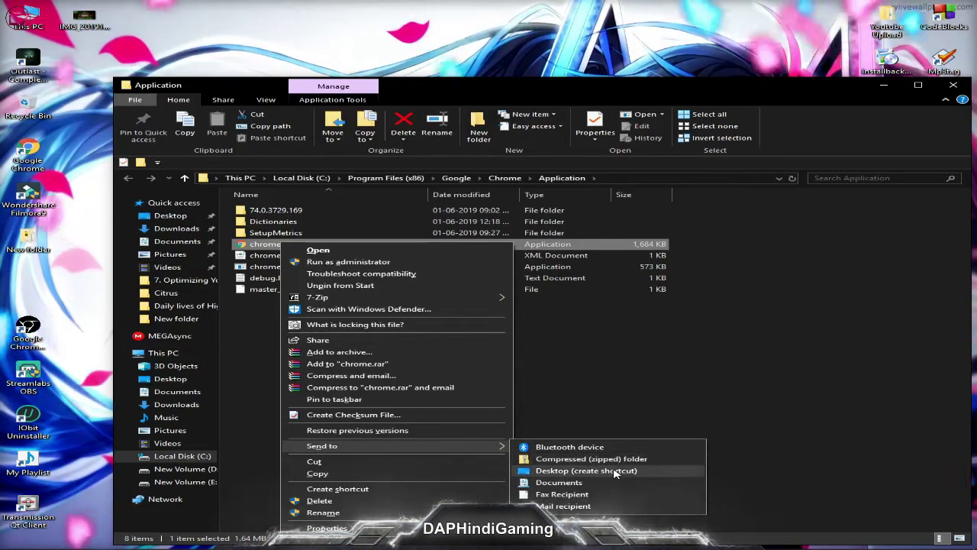
click(587, 470)
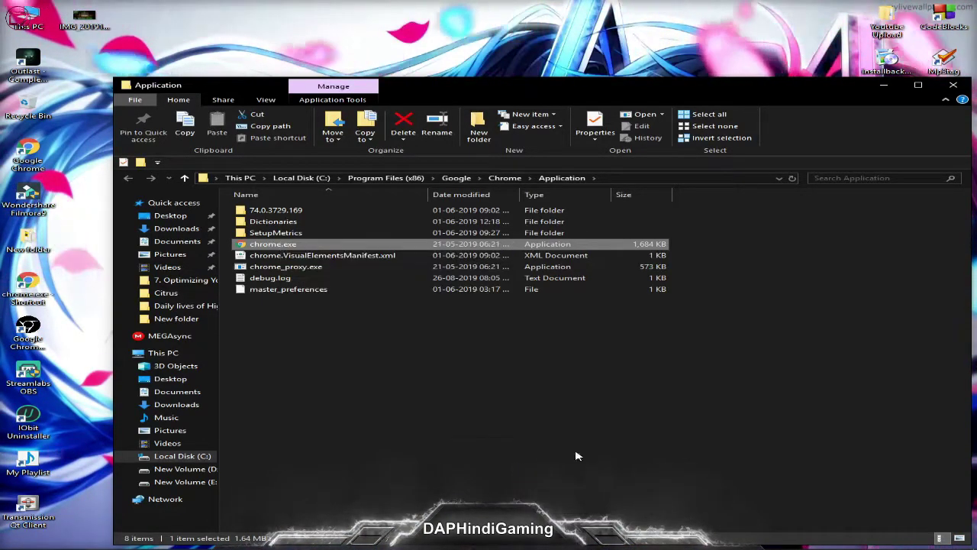
click(44, 292)
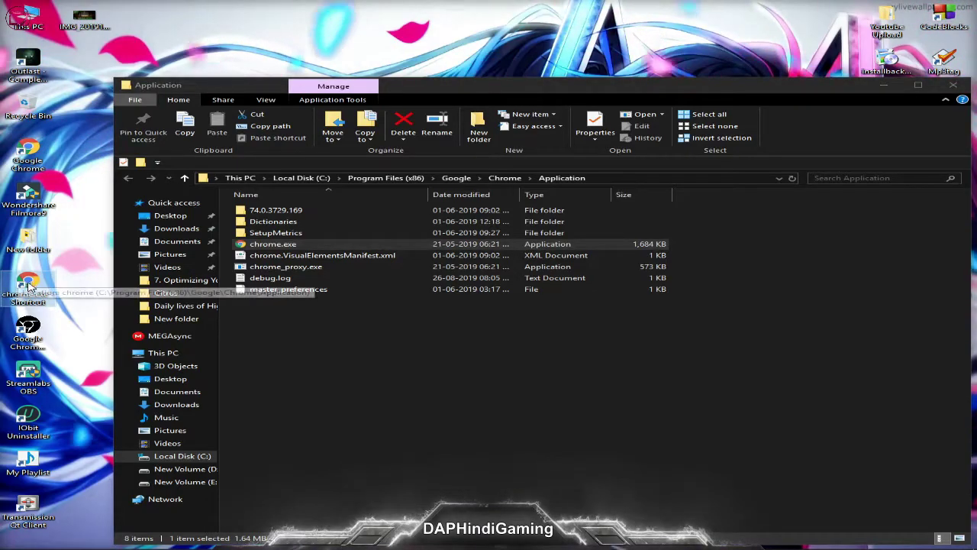
Try to create a shortcut to chrome.exe inside its Application folder, declining the desktop placement, and dismiss the Send to options.
right_click(299, 245)
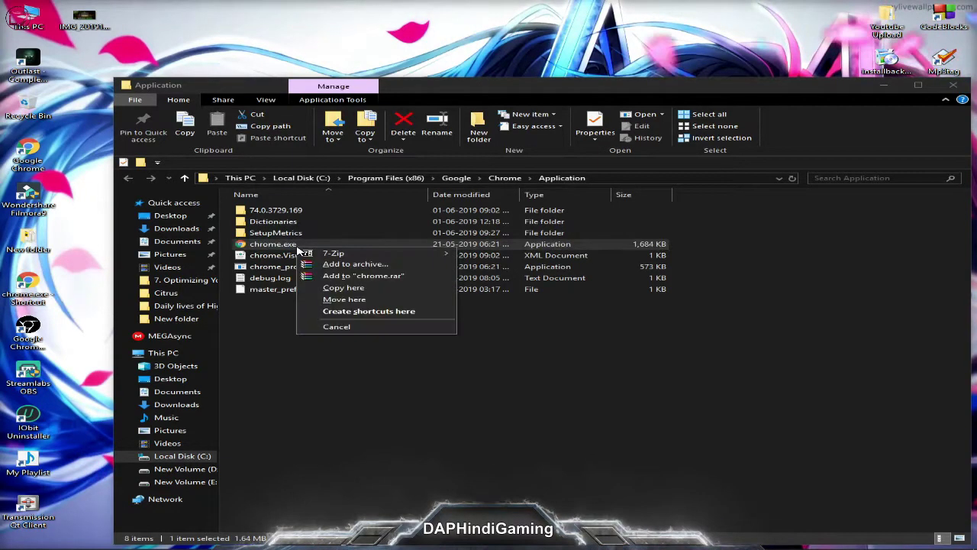
click(369, 310)
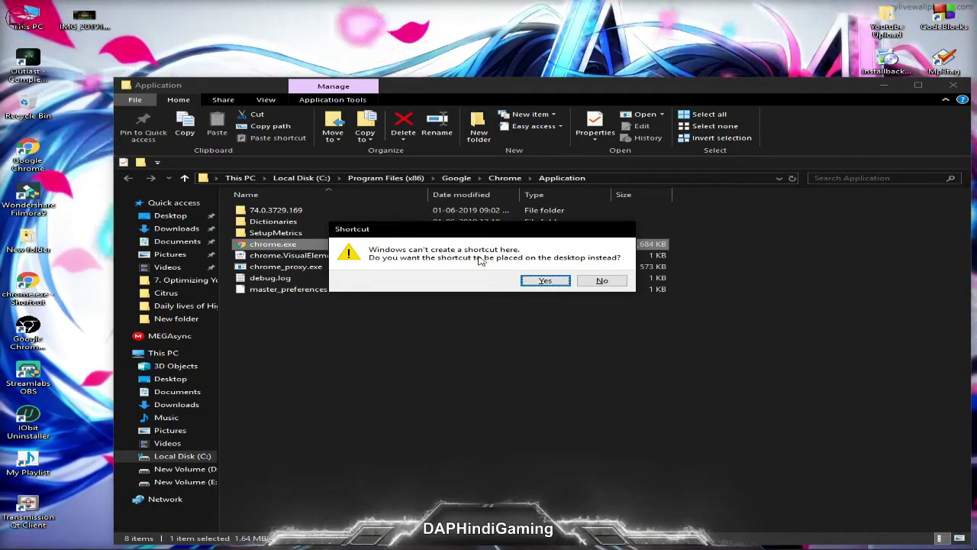
click(622, 284)
right_click(306, 245)
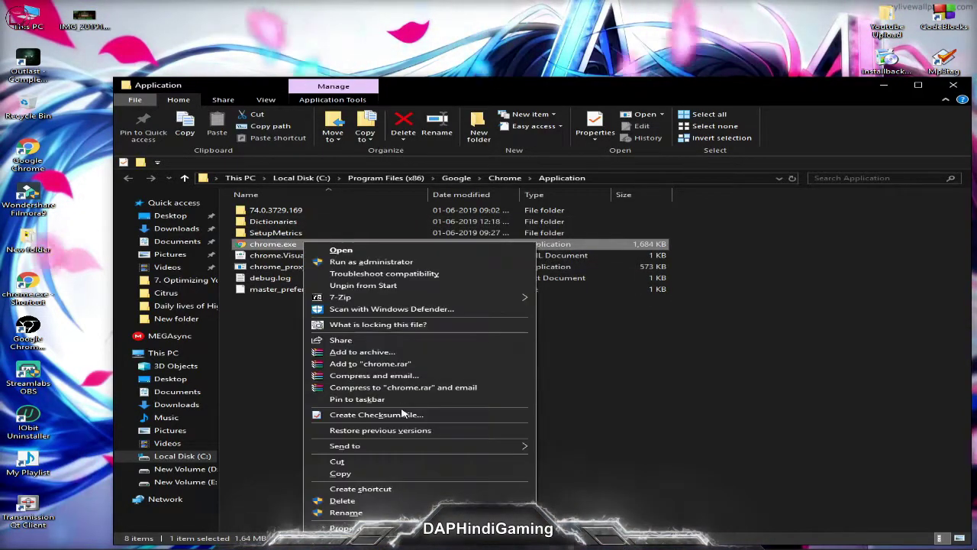
mouse_move(498, 453)
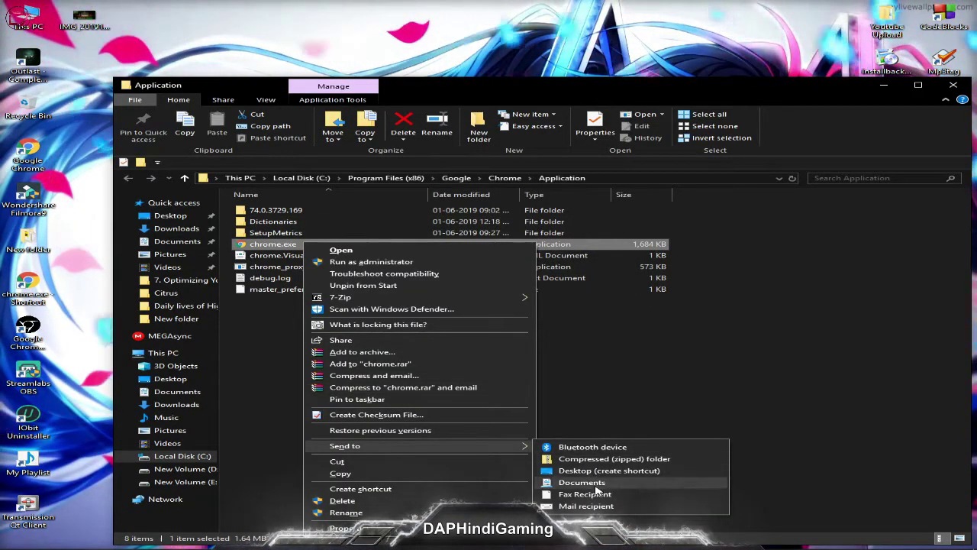
click(932, 130)
Close the Application folder window and rename the new desktop shortcut to chrome.
click(954, 84)
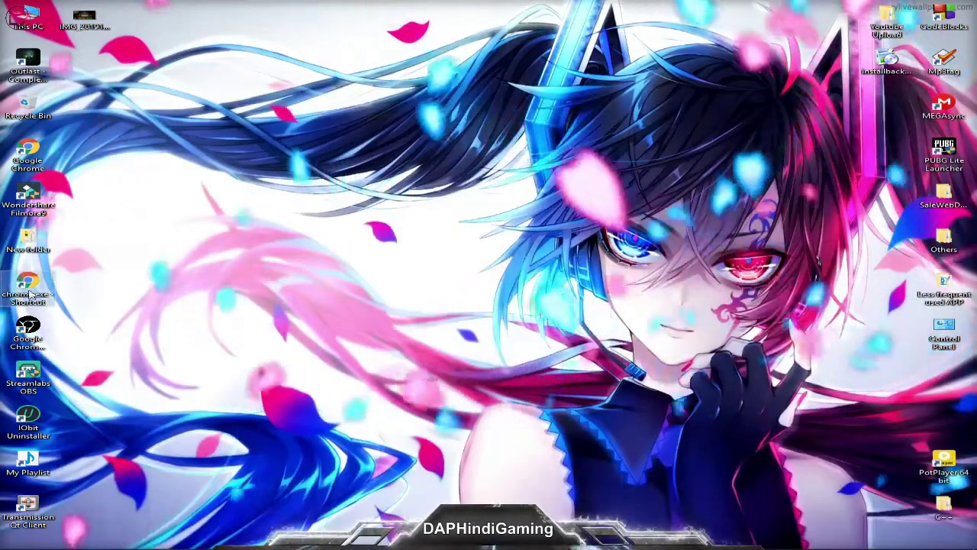
right_click(54, 286)
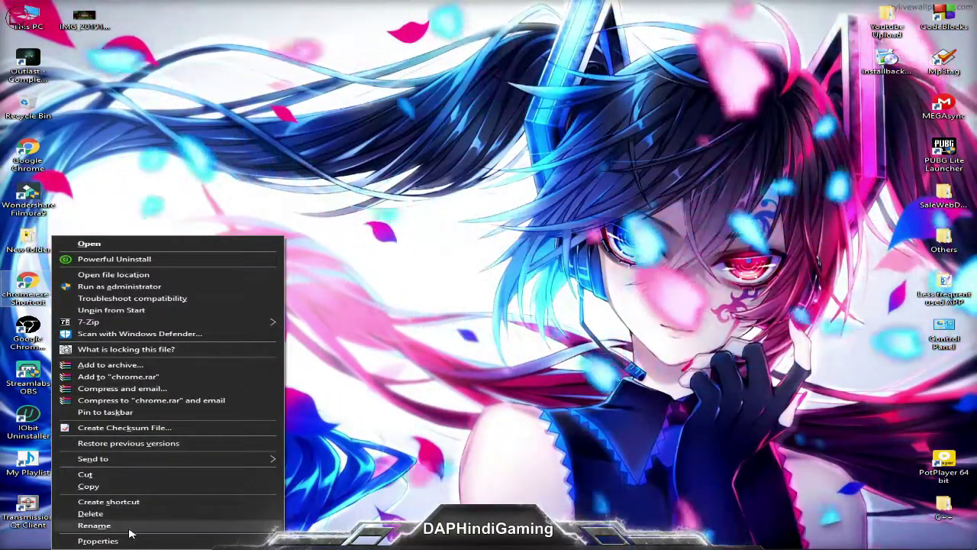
click(142, 524)
drag(33, 295, 56, 302)
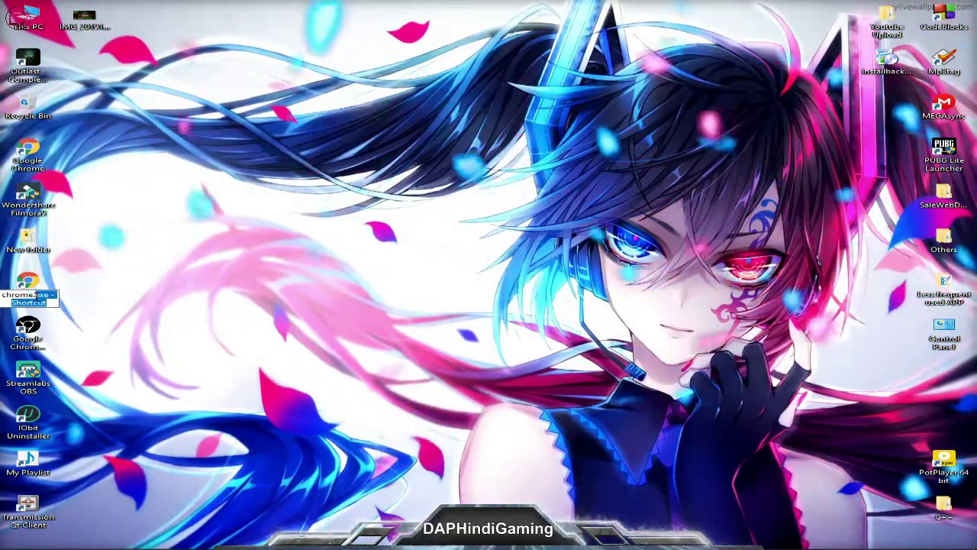
key(BackSpace)
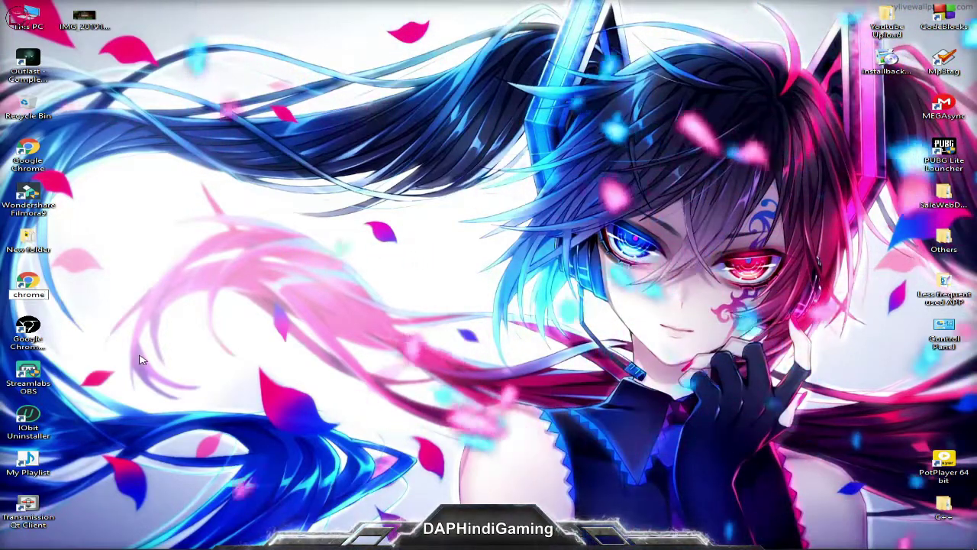
key(Return)
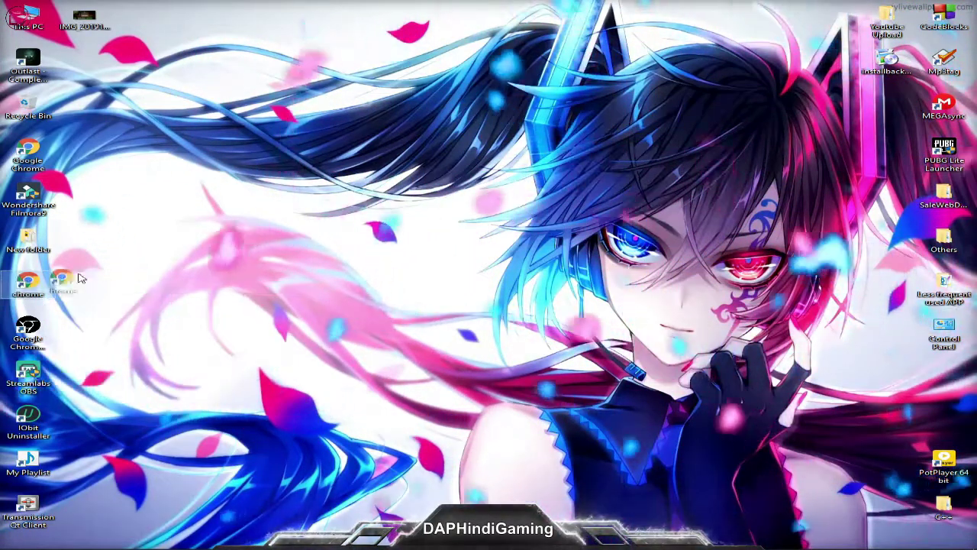
Move the chrome shortcut beside the New folder icon, then launch it to check its browsing mode and close the browser.
drag(29, 278, 85, 243)
right_click(87, 239)
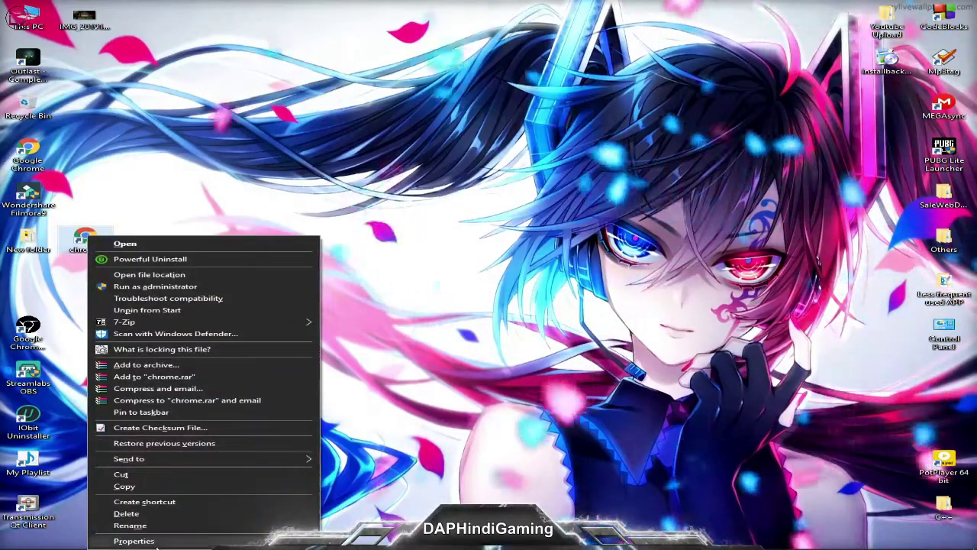
click(156, 541)
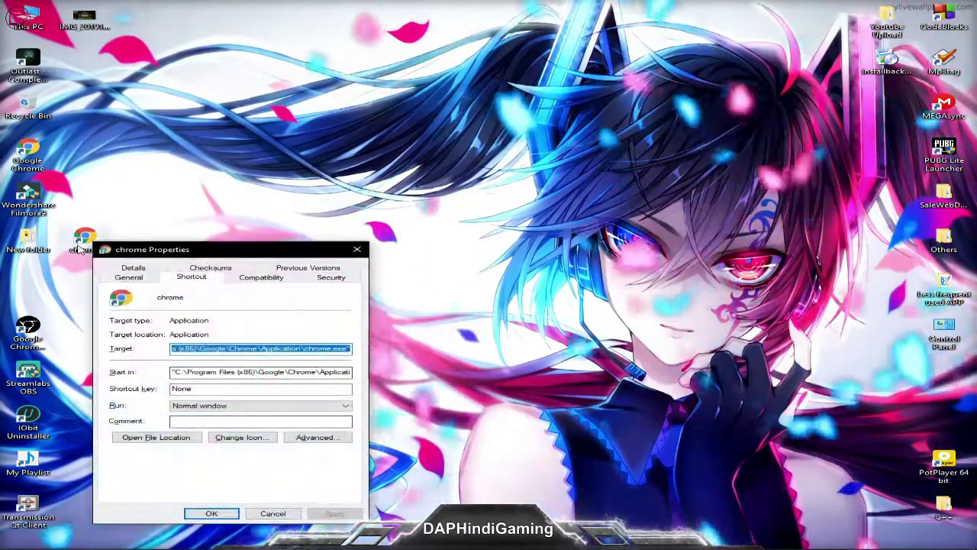
click(357, 249)
double_click(74, 241)
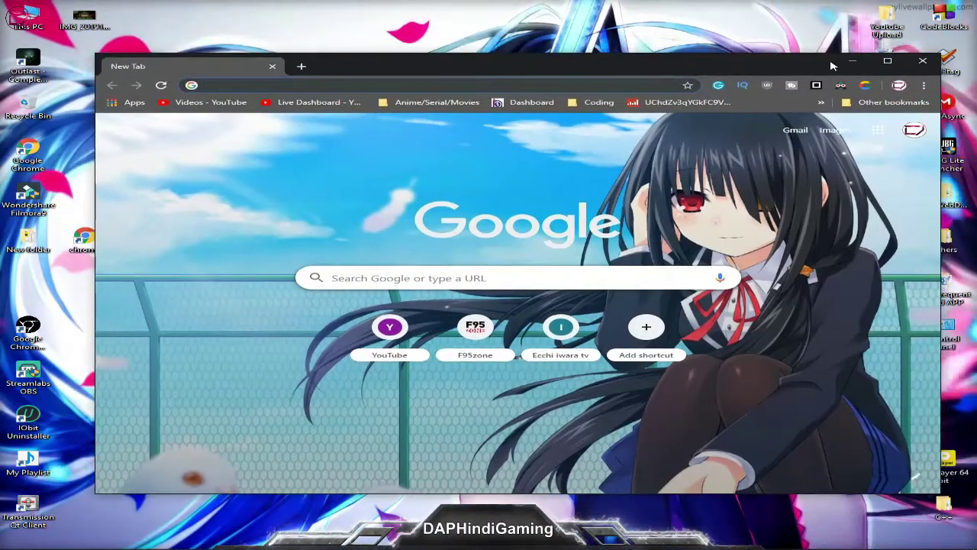
click(924, 61)
Append -incognito after chrome.exe" in the chrome shortcut's target, apply the change and refresh the desktop.
right_click(83, 238)
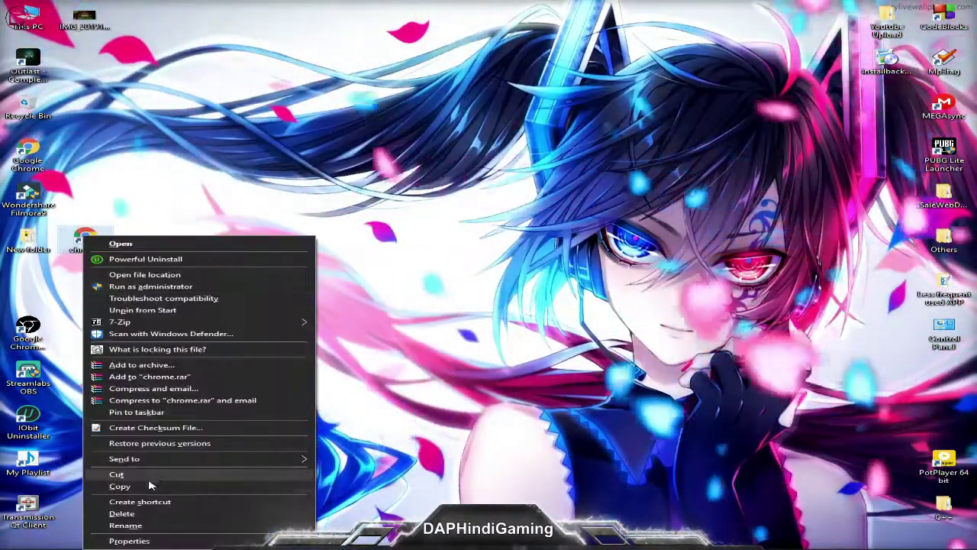
click(130, 541)
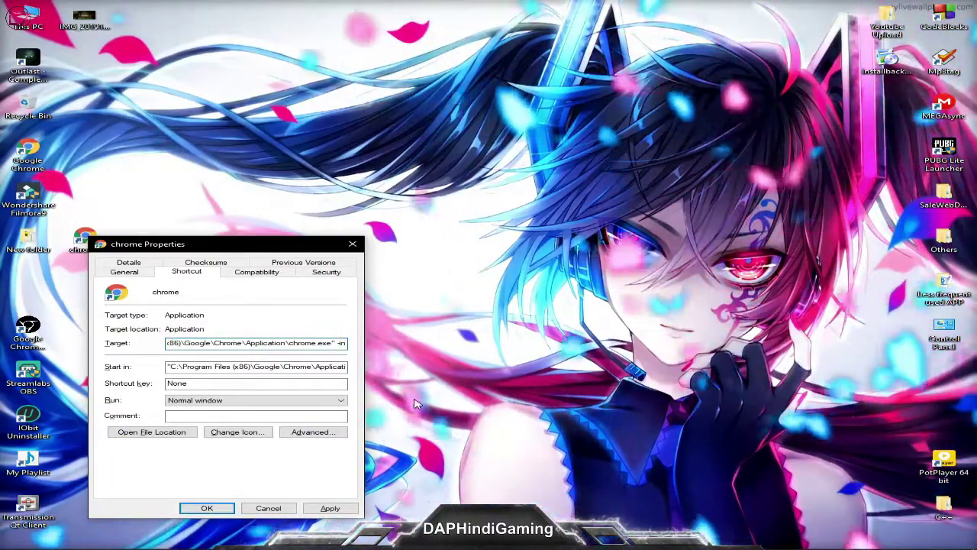
text(incognito)
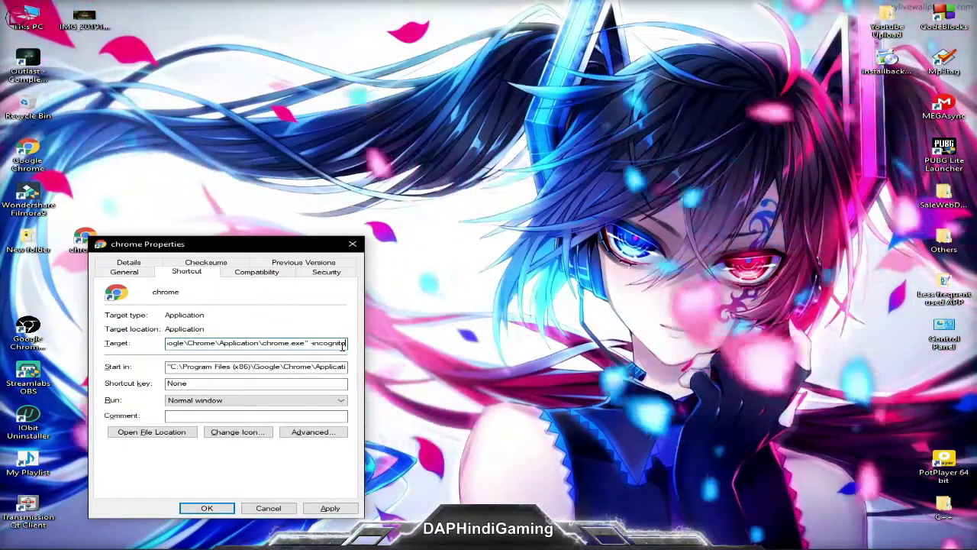
click(333, 509)
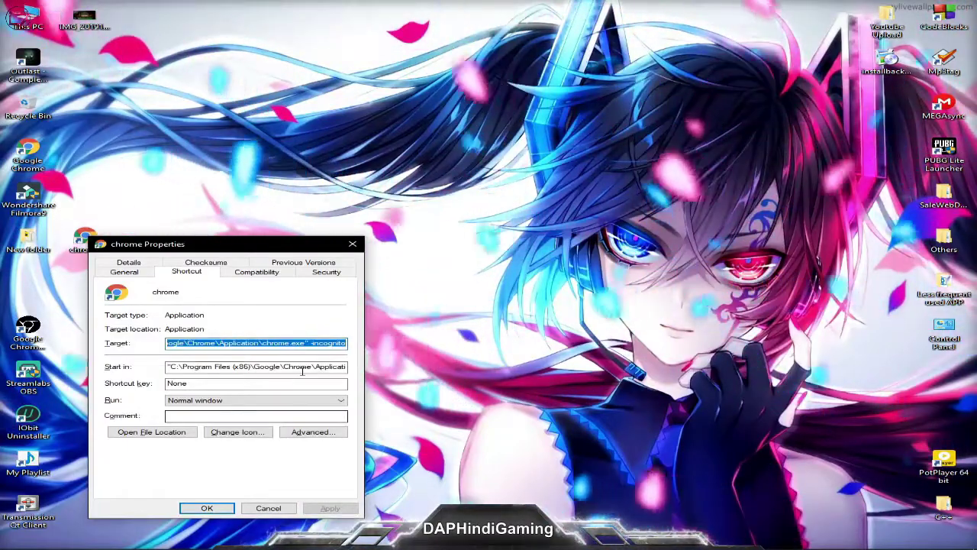
click(207, 508)
right_click(273, 316)
click(331, 350)
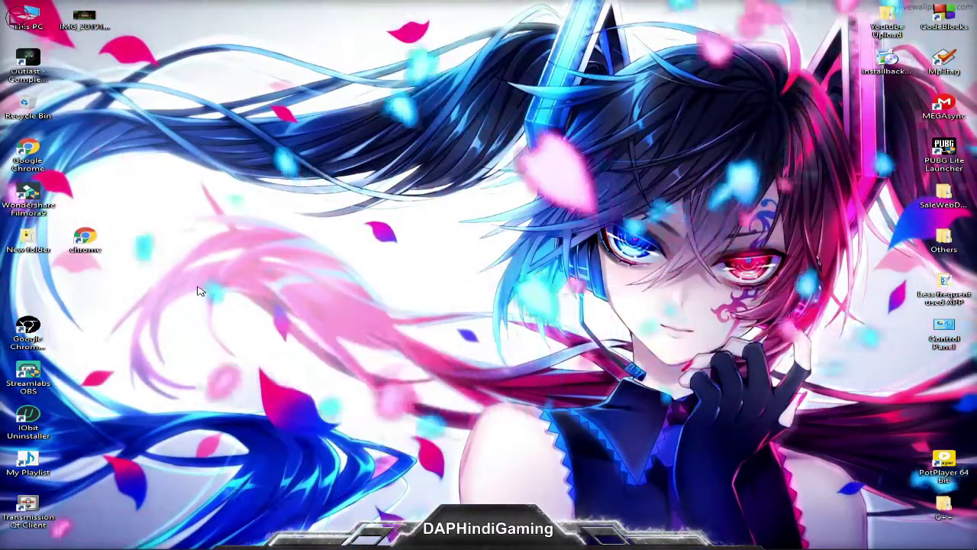
Launch the chrome shortcut to check that it starts in incognito mode, and close the browser window.
double_click(85, 240)
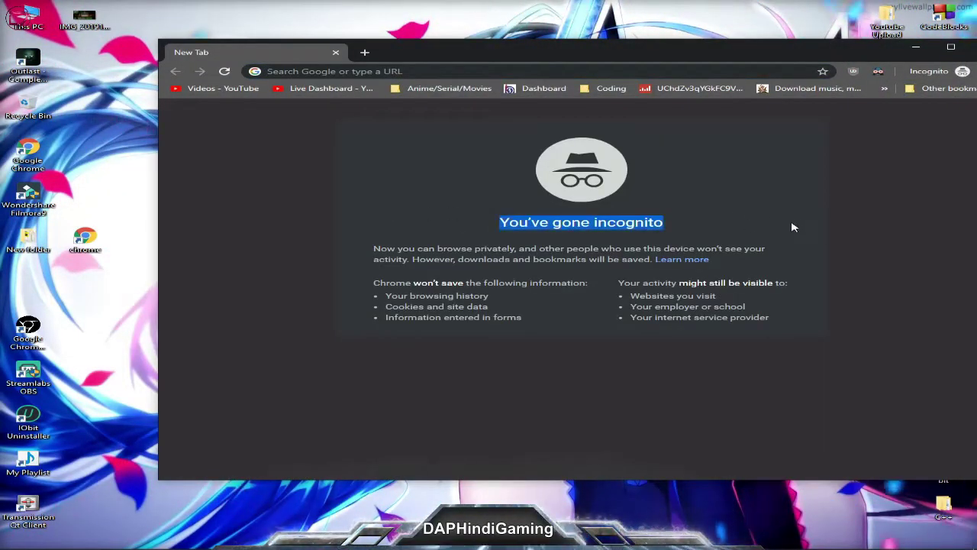
drag(746, 61, 628, 61)
click(877, 55)
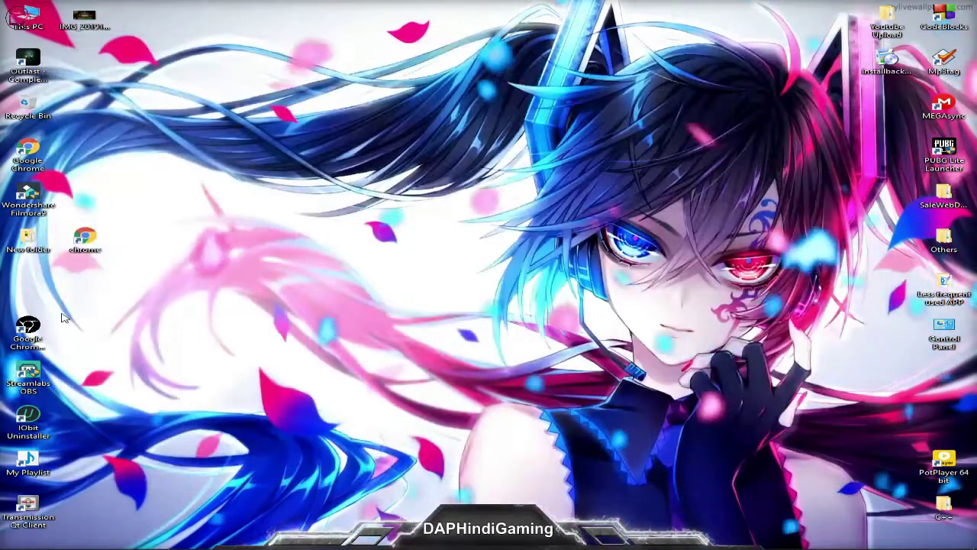
Test the existing Google Chrome Incognito shortcut, close its browser window and inspect the shortcut's target in its properties.
double_click(51, 336)
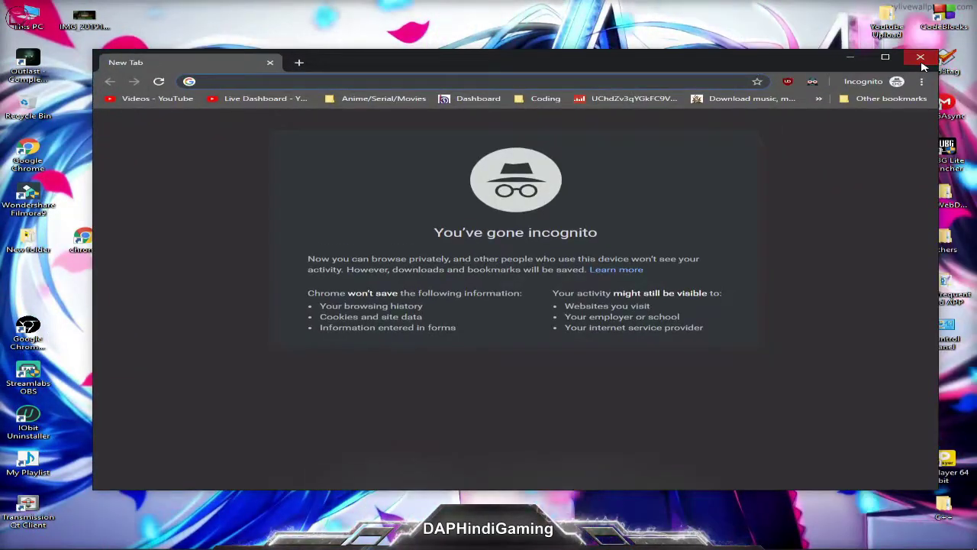
click(921, 58)
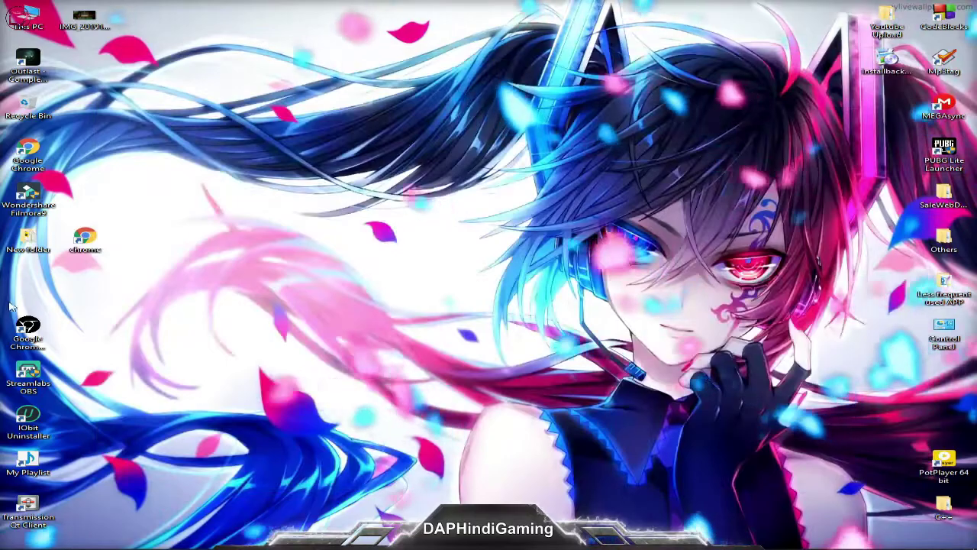
right_click(43, 326)
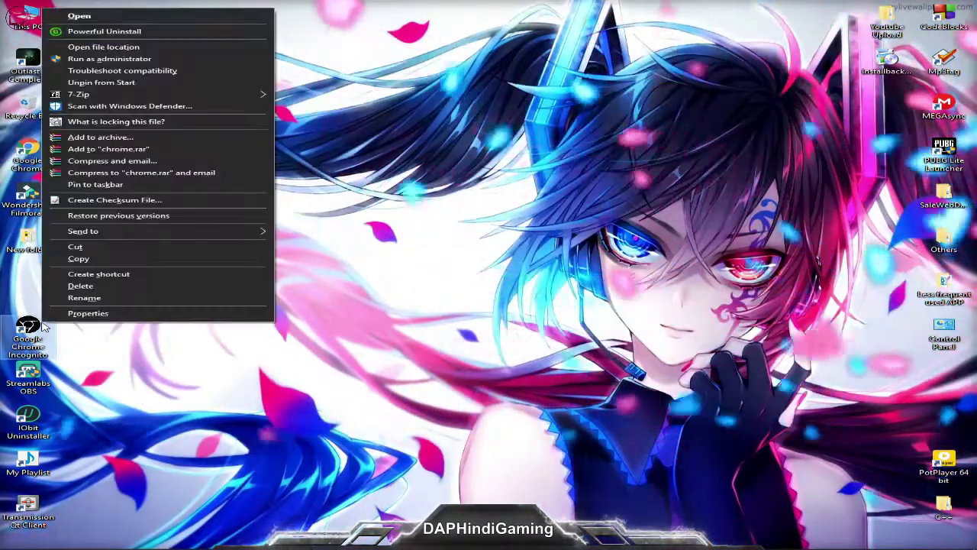
click(69, 313)
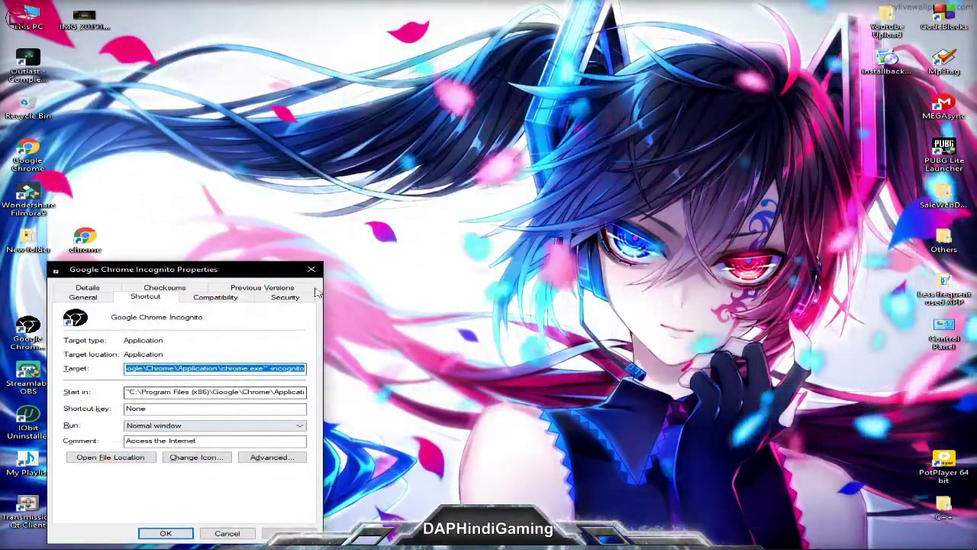
key(Escape)
Look up the custom icon file chrome-512.ico in the Downloads folder and close the window.
double_click(30, 22)
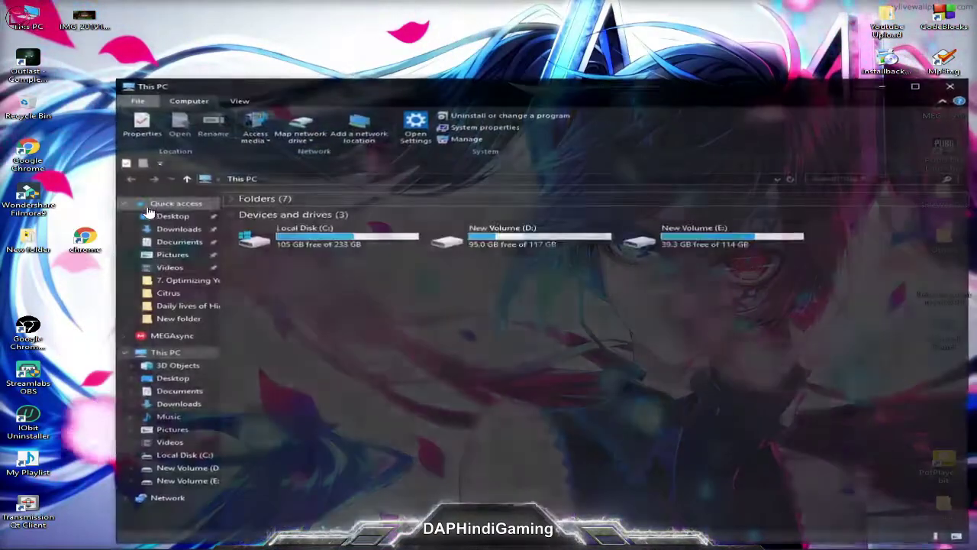
click(176, 228)
click(336, 321)
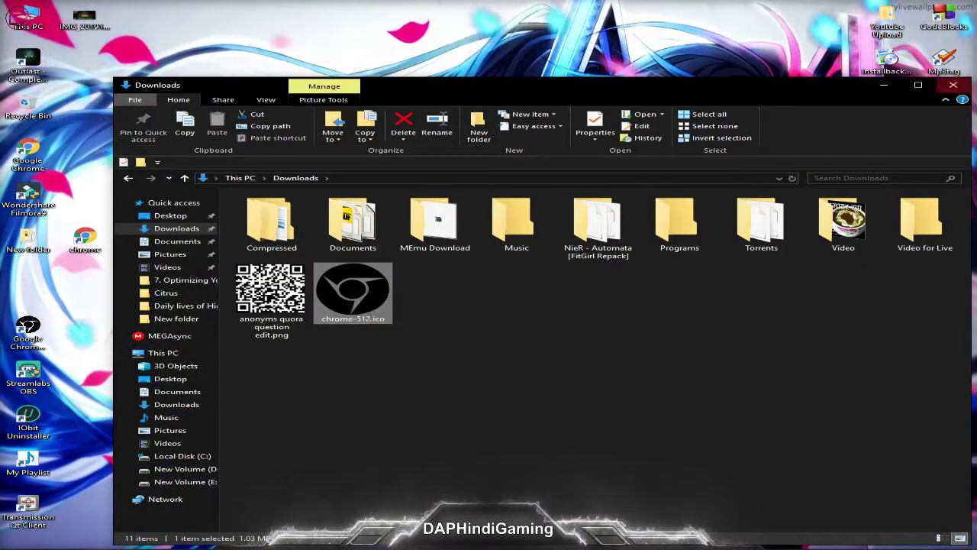
click(961, 88)
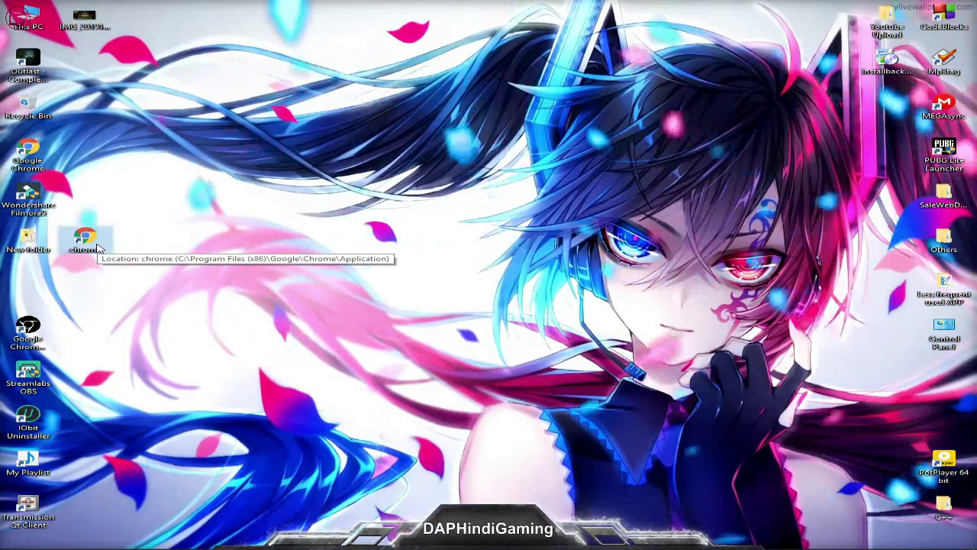
Review the icons available for the chrome shortcut, keep the preselected icon and close its properties.
right_click(91, 241)
click(145, 540)
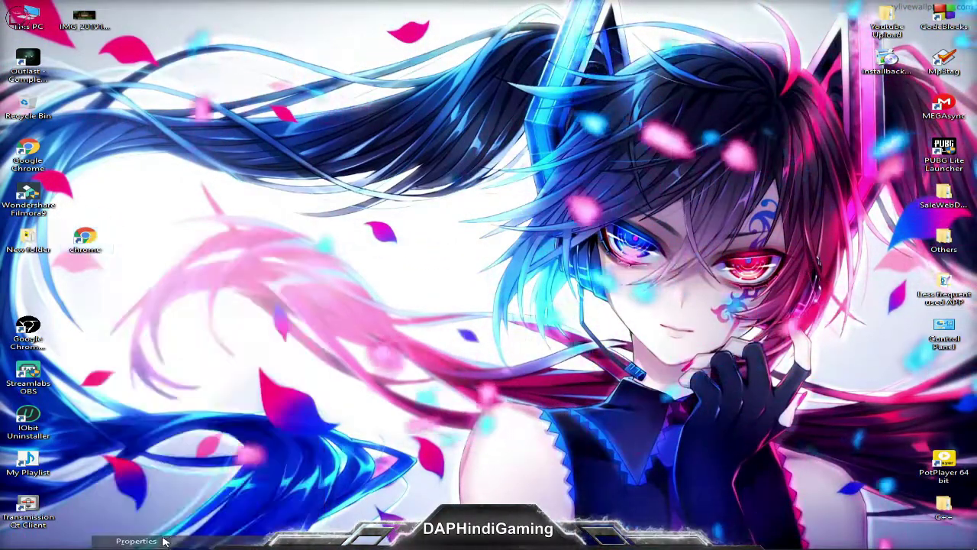
click(263, 439)
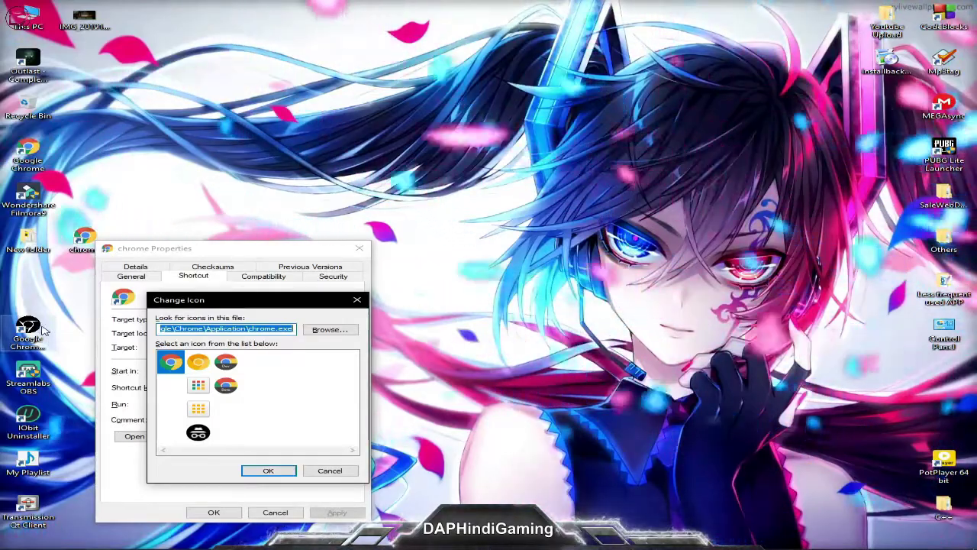
click(285, 473)
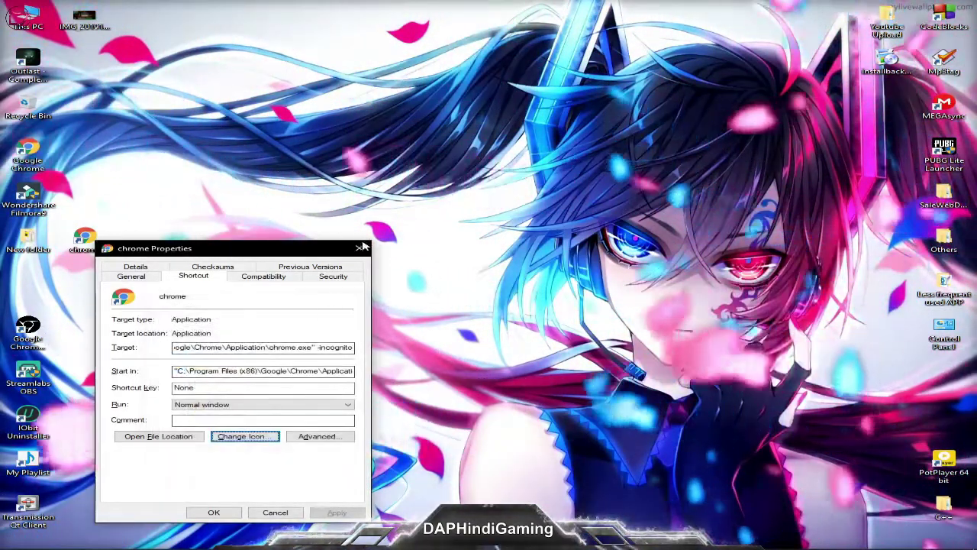
click(361, 247)
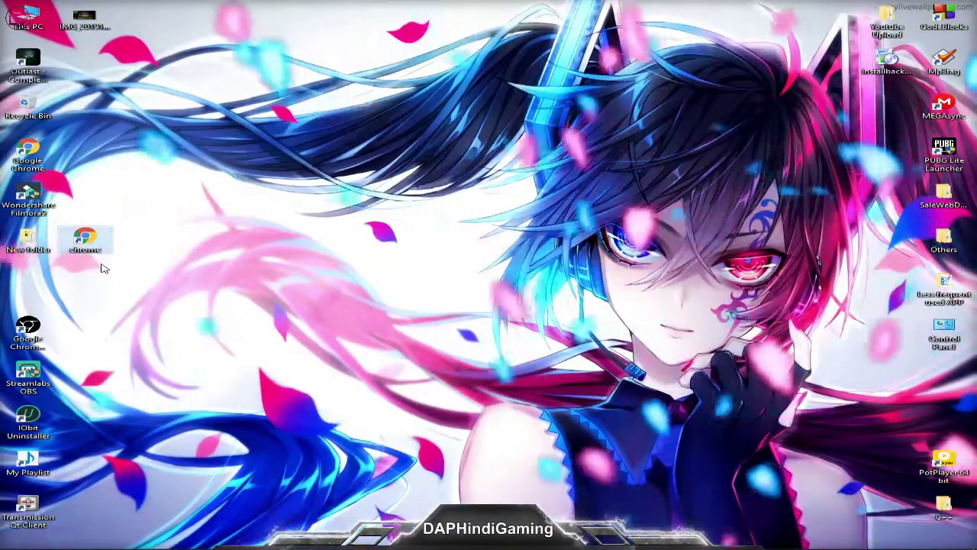
Delete the chrome shortcut, permanently empty the Recycle Bin and refresh the desktop.
key(Delete)
right_click(22, 103)
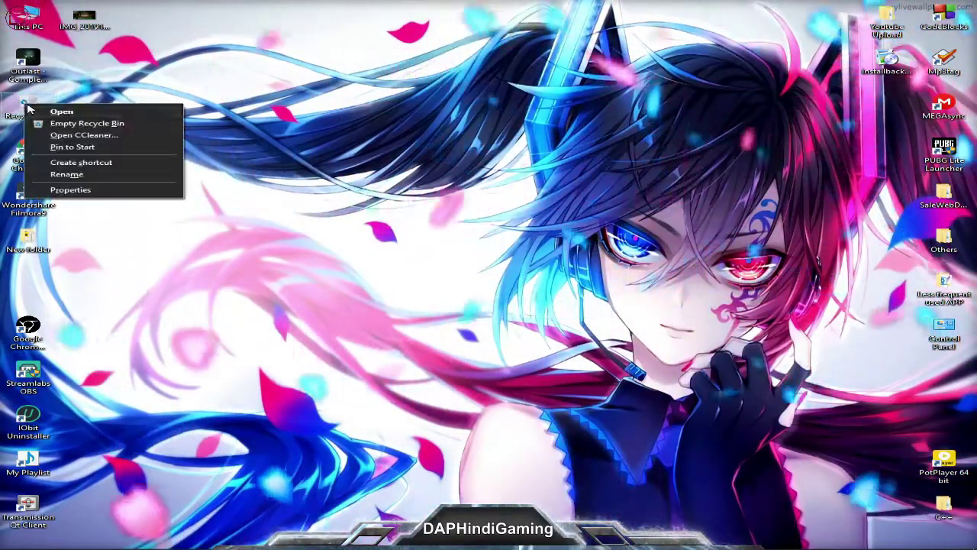
click(99, 124)
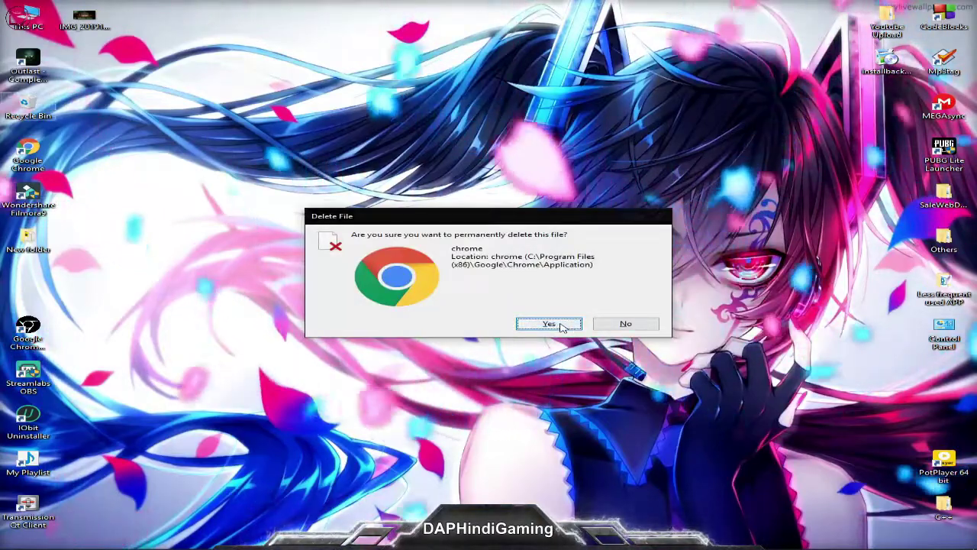
click(559, 324)
right_click(296, 208)
click(329, 238)
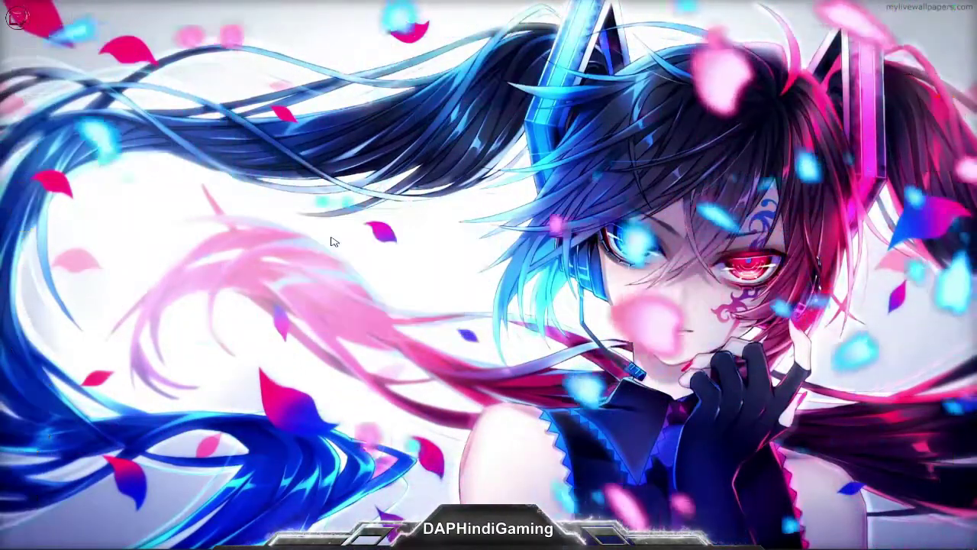